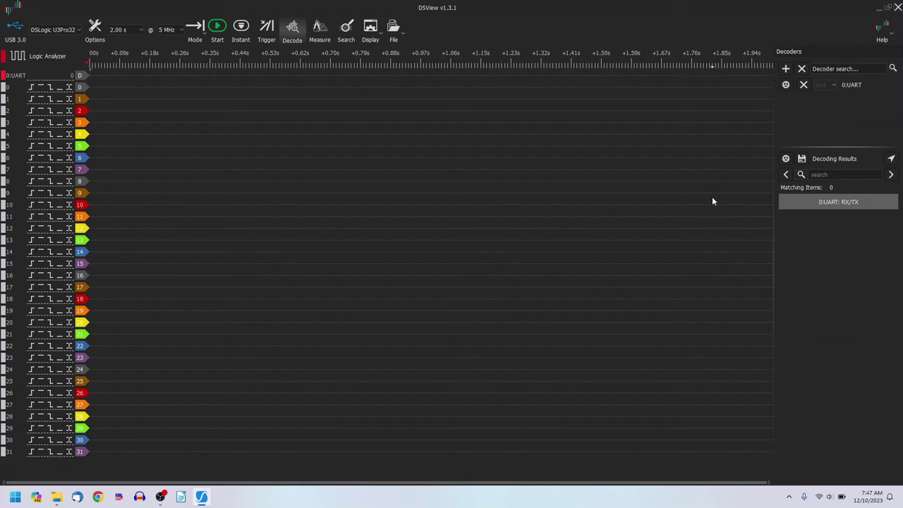
Step: Scroll through the Decoder search list of available protocol decoders without adding one
click(853, 69)
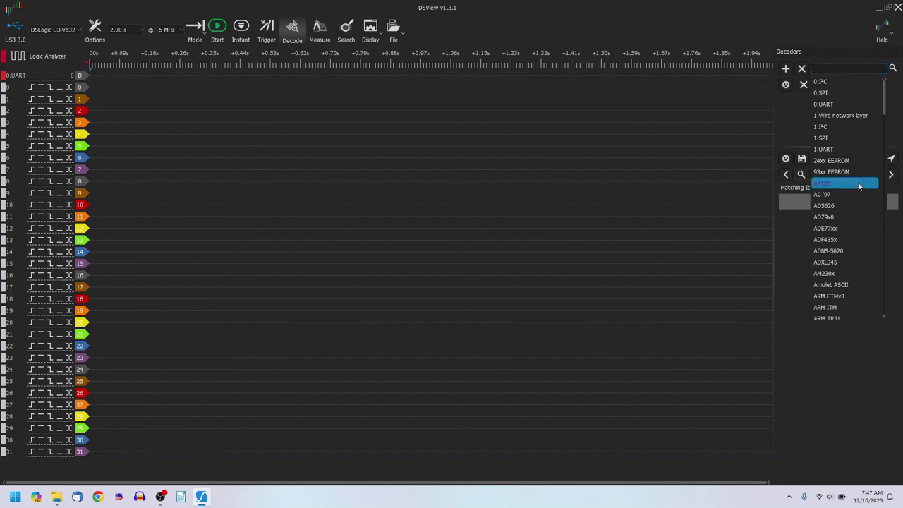
scroll(855, 175, down, 12)
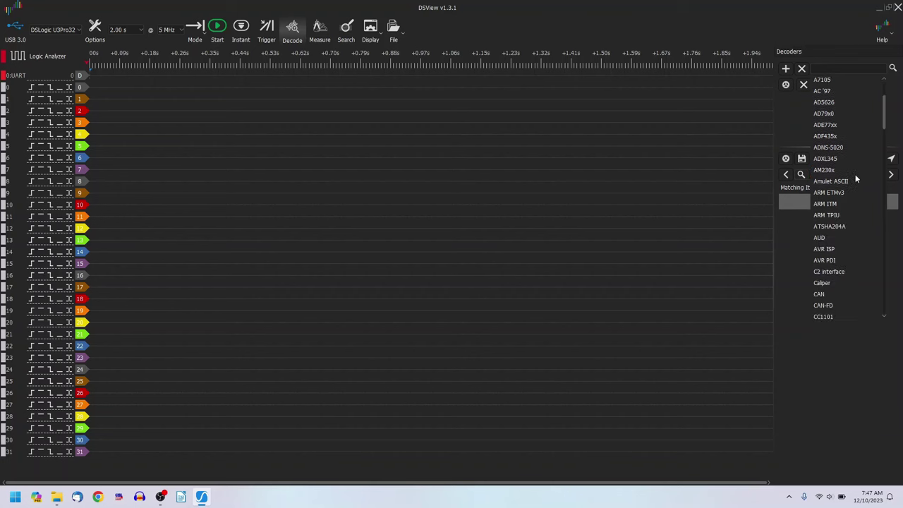
scroll(855, 174, down, 15)
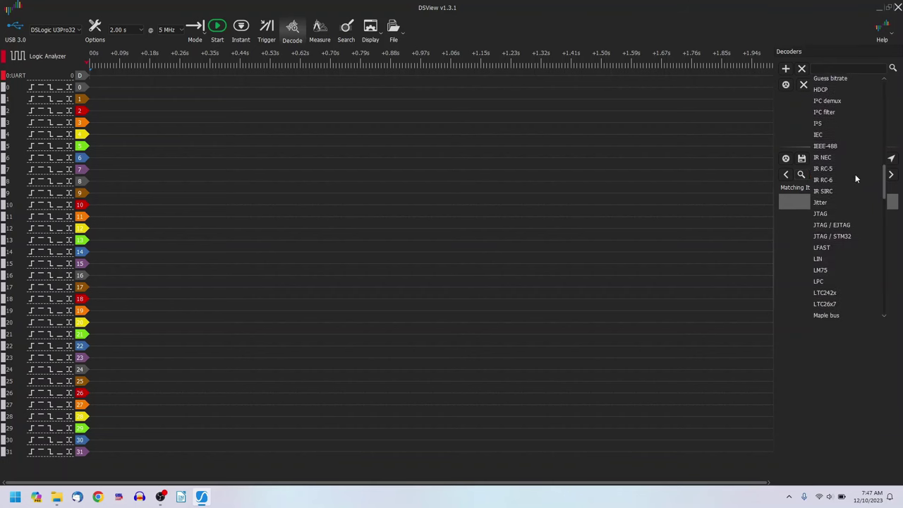
scroll(854, 177, down, 8)
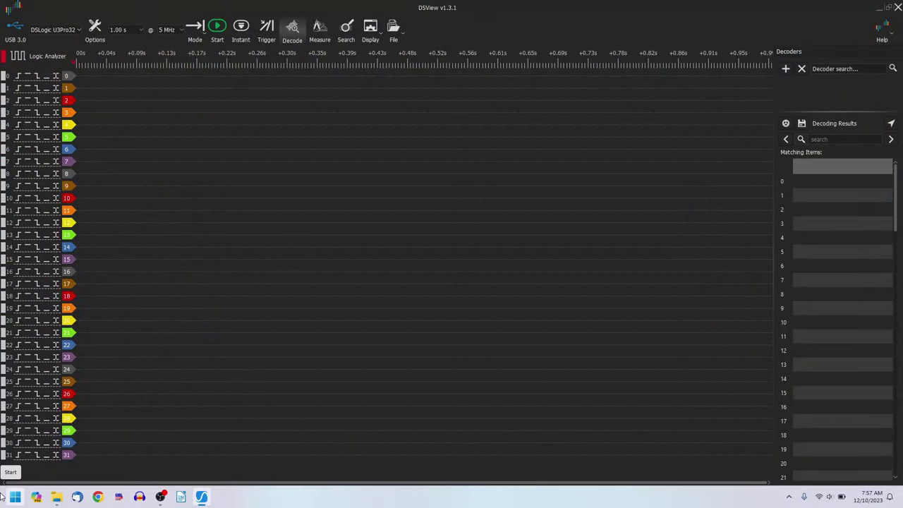
Step: Confirm DSLogic U3Pro32 in the device list and bring up its Device Options
click(72, 32)
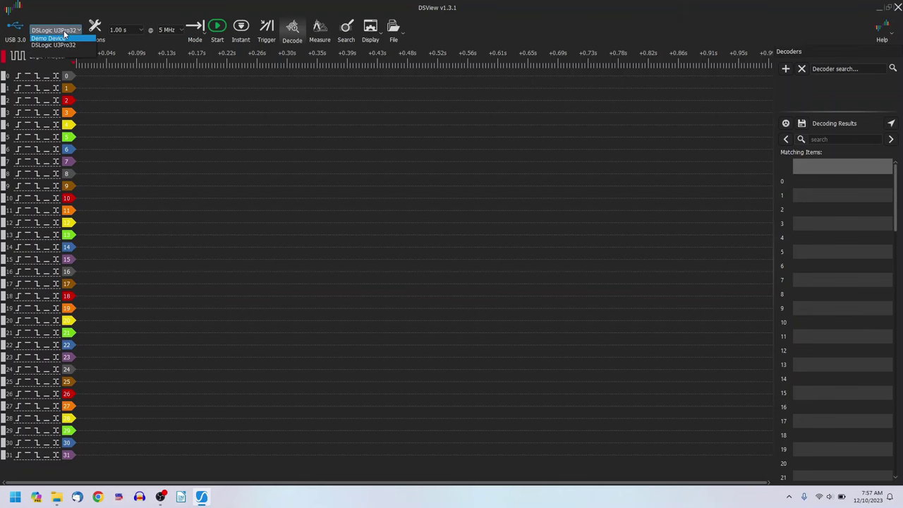
click(63, 30)
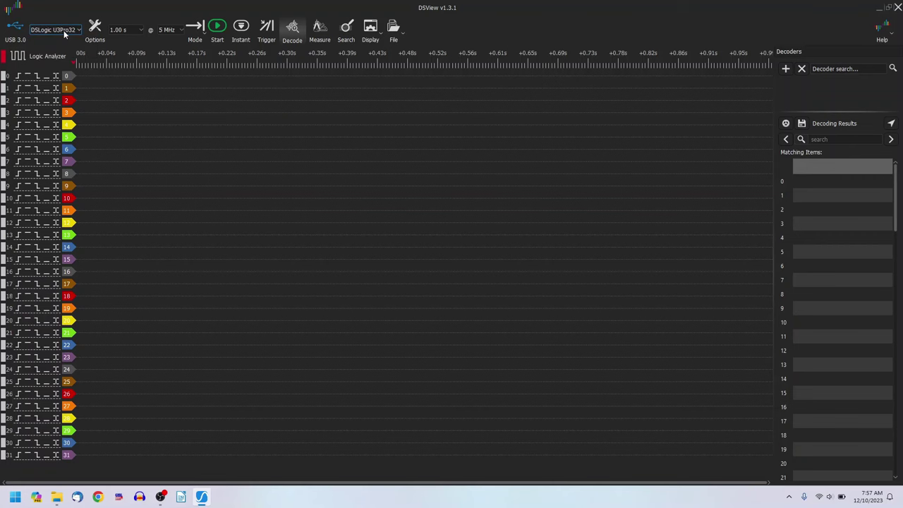
click(96, 30)
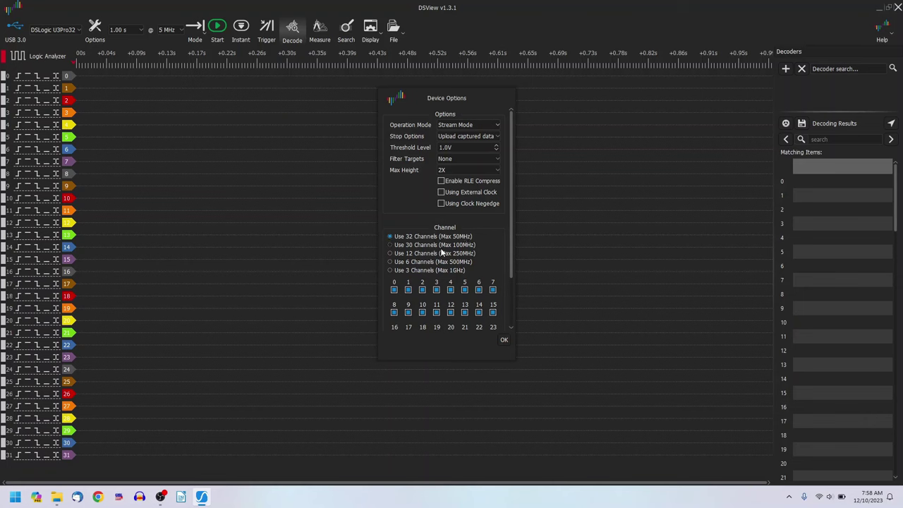
Step: Close Device Options with OK, keeping Stream Mode, 1.0V threshold and 32 channels
click(504, 342)
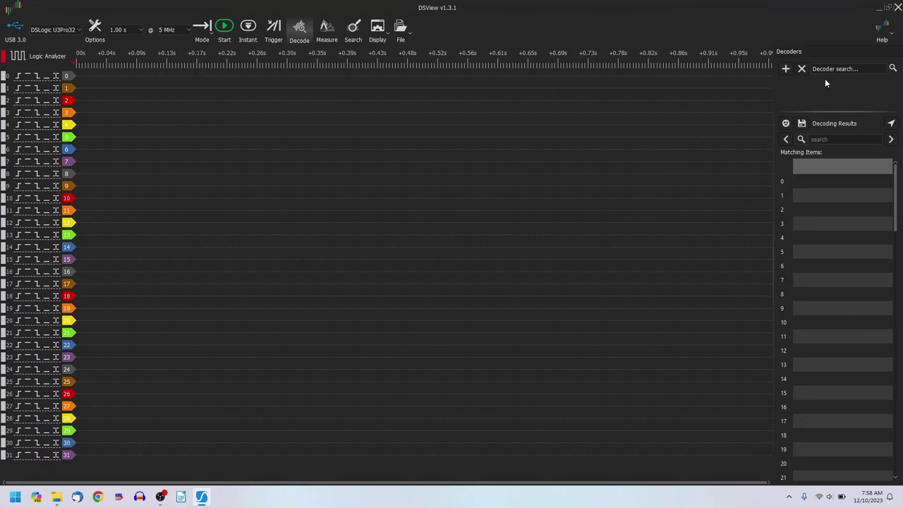
Step: Search the decoders for 'uar' and add 0:UART to bring up its options
click(840, 69)
text(uar)
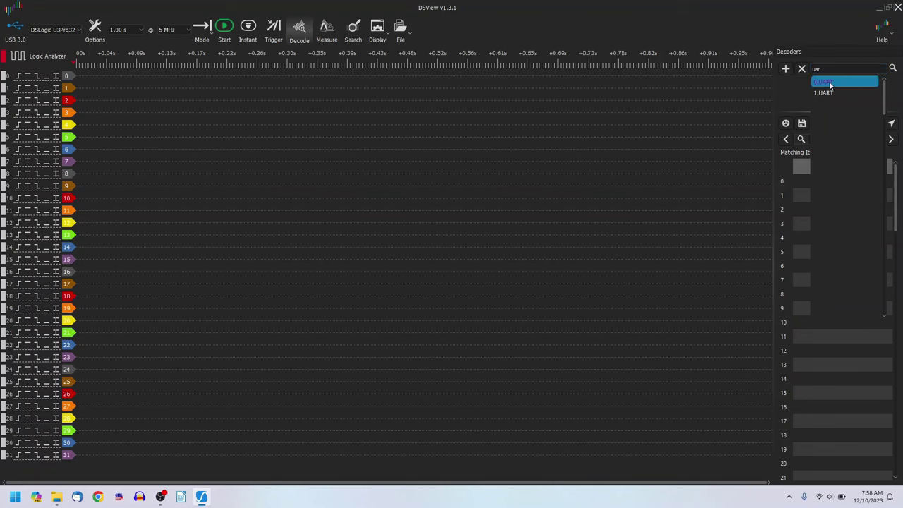
click(829, 81)
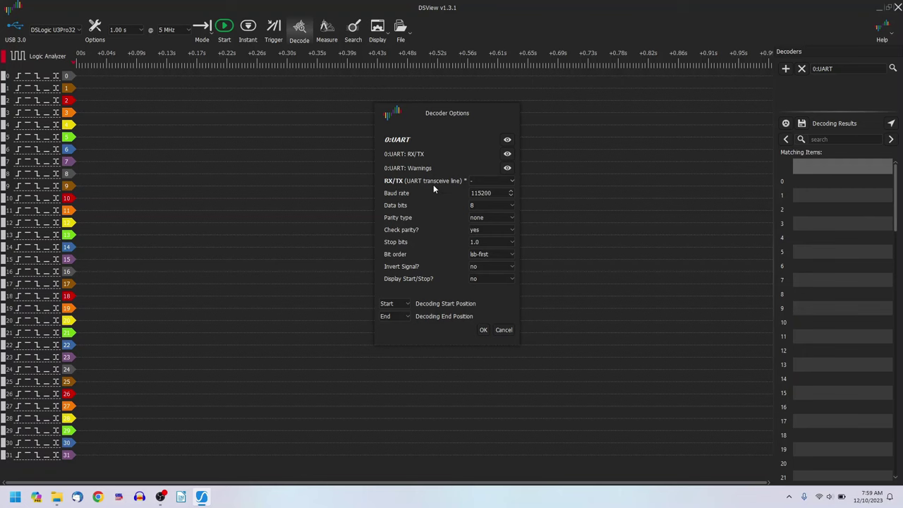
Step: Assign UART RX/TX to channel 0, keep 115200 baud, and confirm the decoder
click(495, 183)
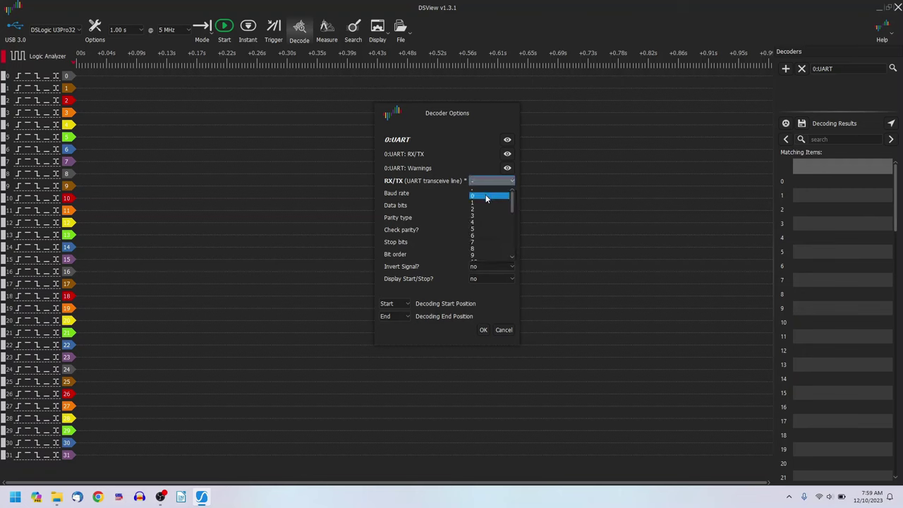
click(486, 195)
double_click(485, 195)
click(483, 330)
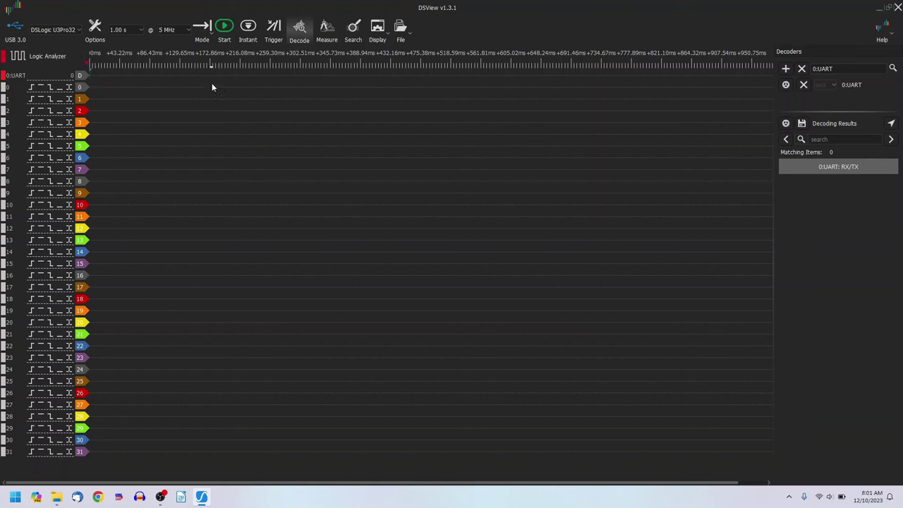
Step: Start a capture of the UART signal on channel 0 and zoom the waveform
click(225, 33)
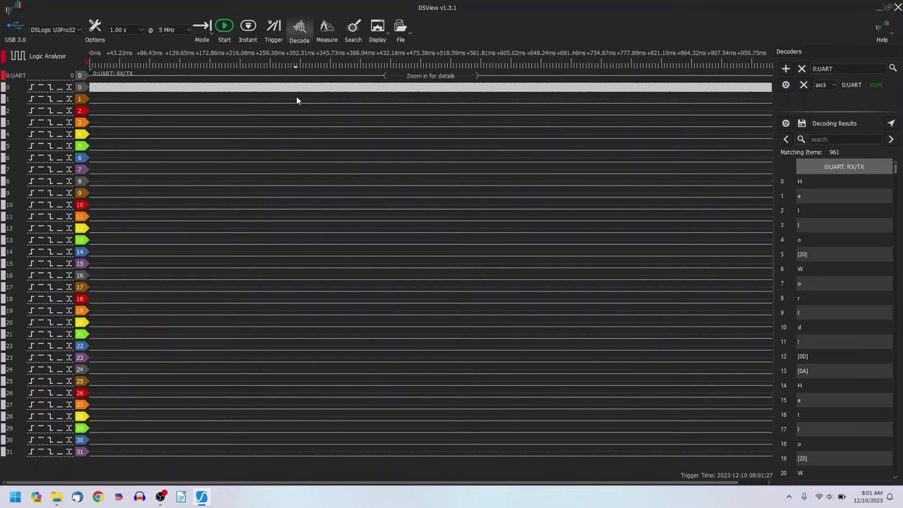
scroll(296, 98, up, 5)
scroll(296, 100, down, 3)
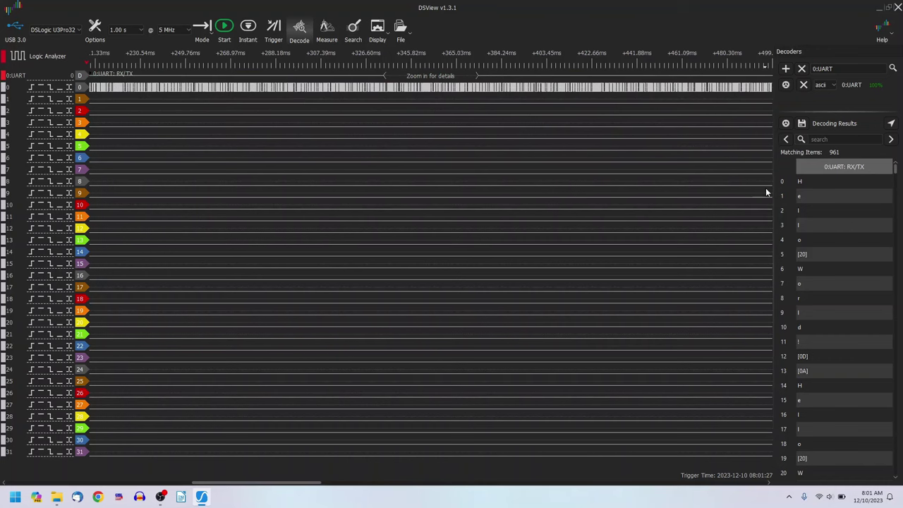
Step: Inspect the decoded 'Hello World!' characters, jumping to the W in row 6
click(829, 185)
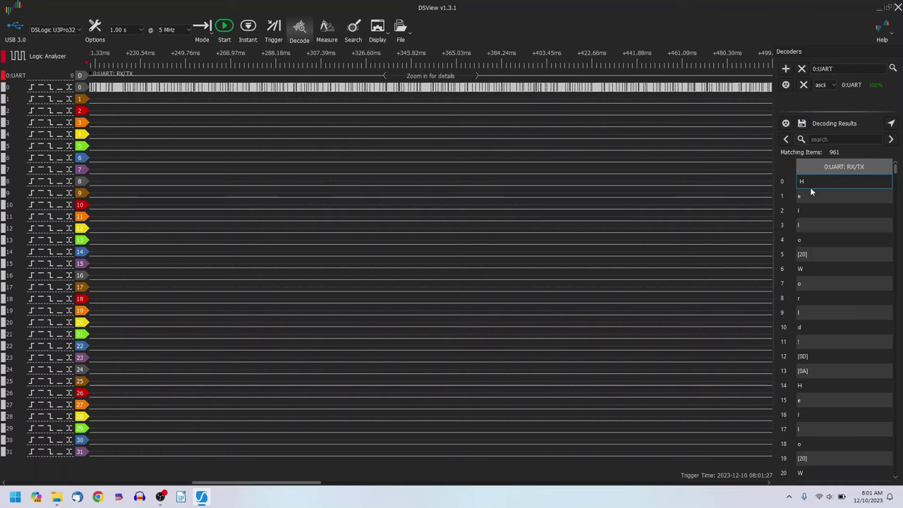
click(812, 267)
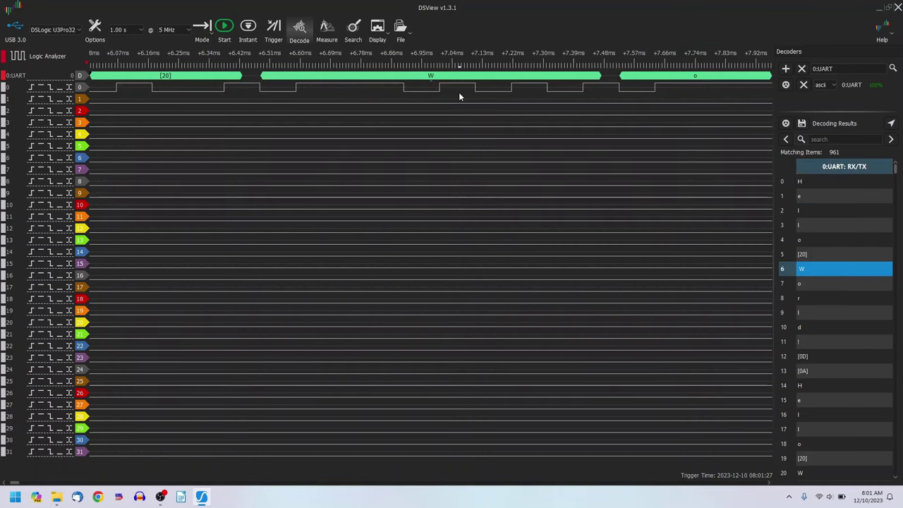
scroll(458, 92, down, 3)
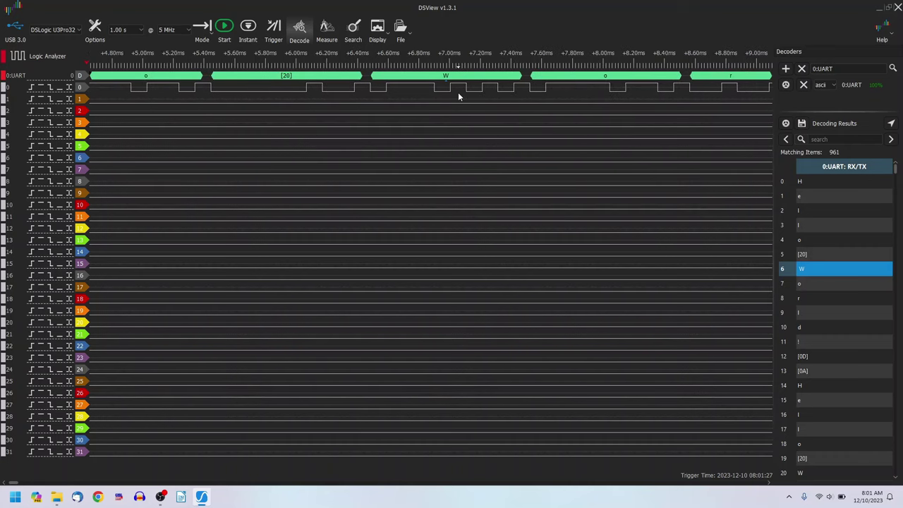
scroll(458, 91, down, 2)
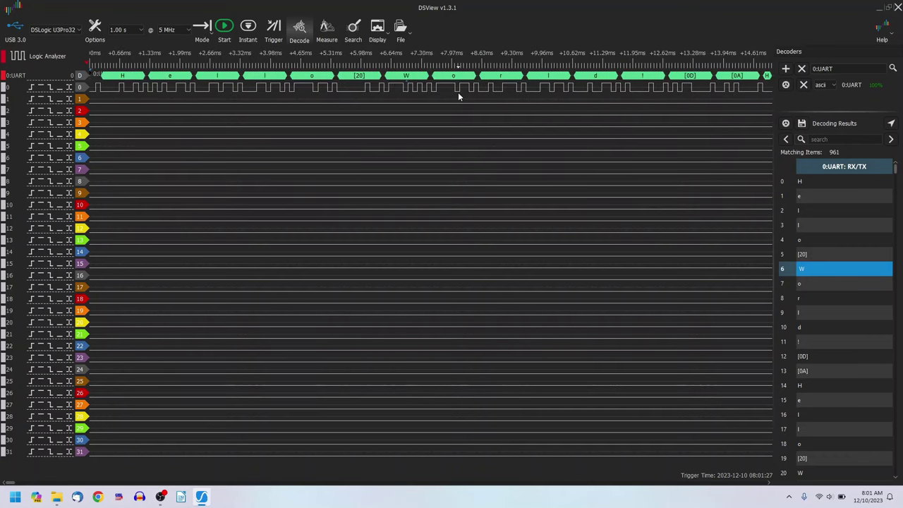
scroll(458, 92, right, 5)
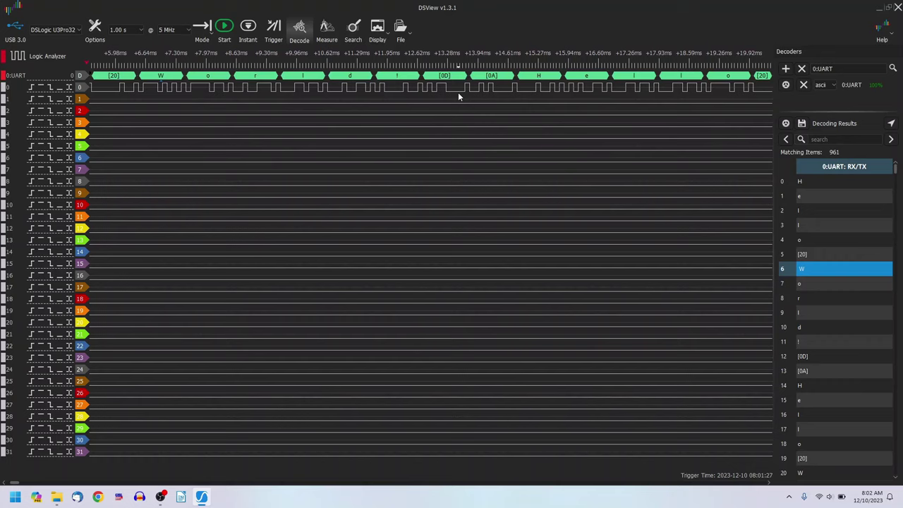
scroll(458, 92, right, 8)
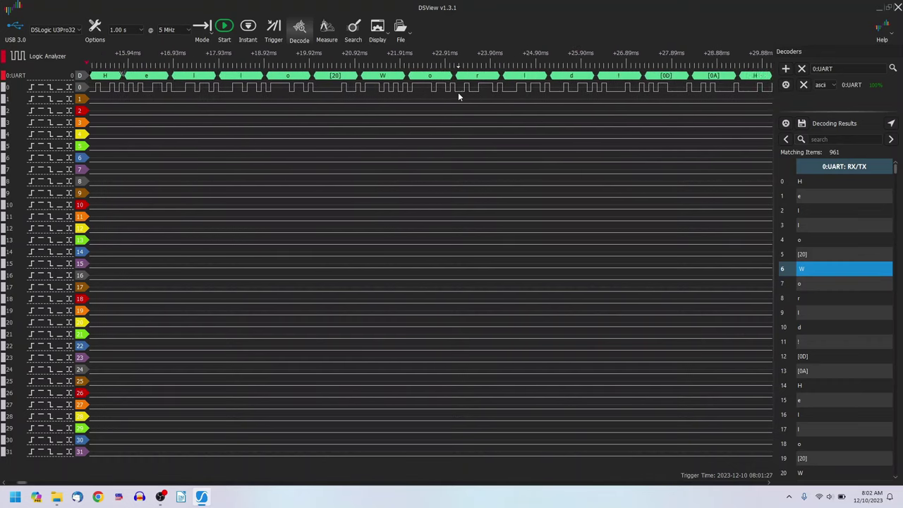
scroll(458, 91, right, 5)
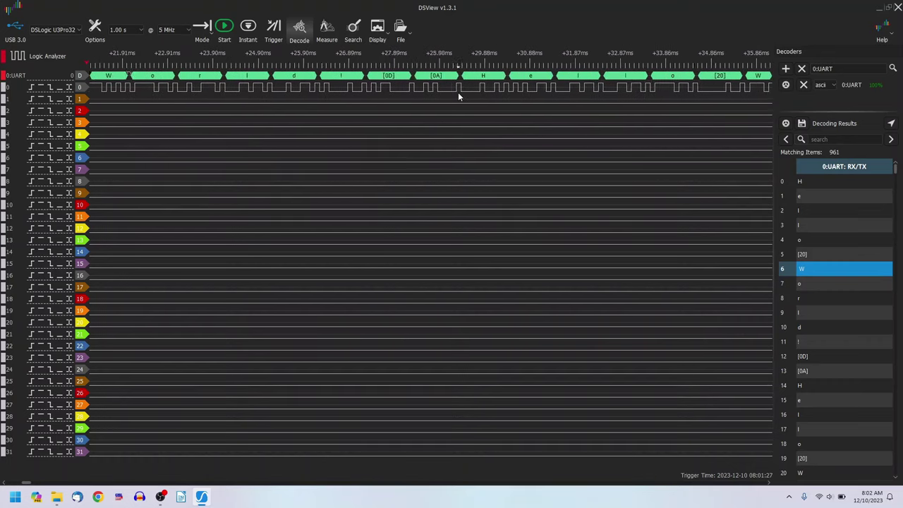
scroll(458, 92, right, 1)
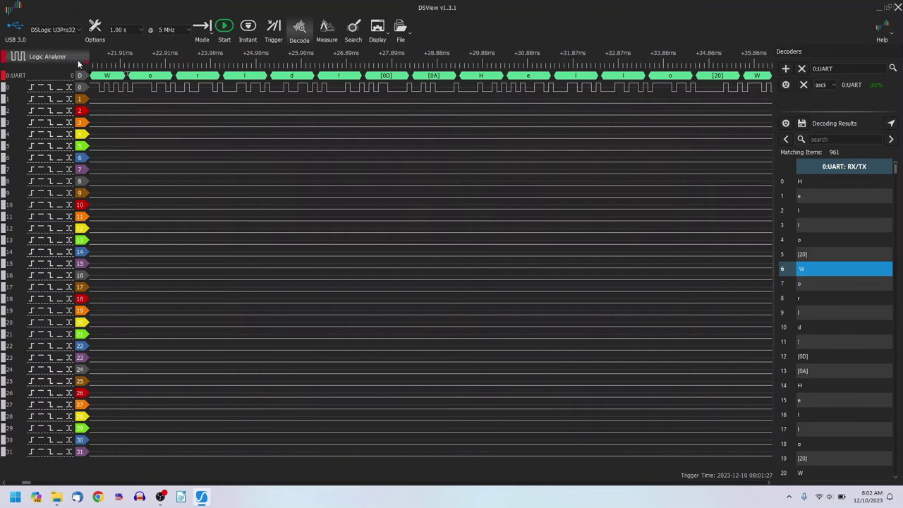
click(93, 30)
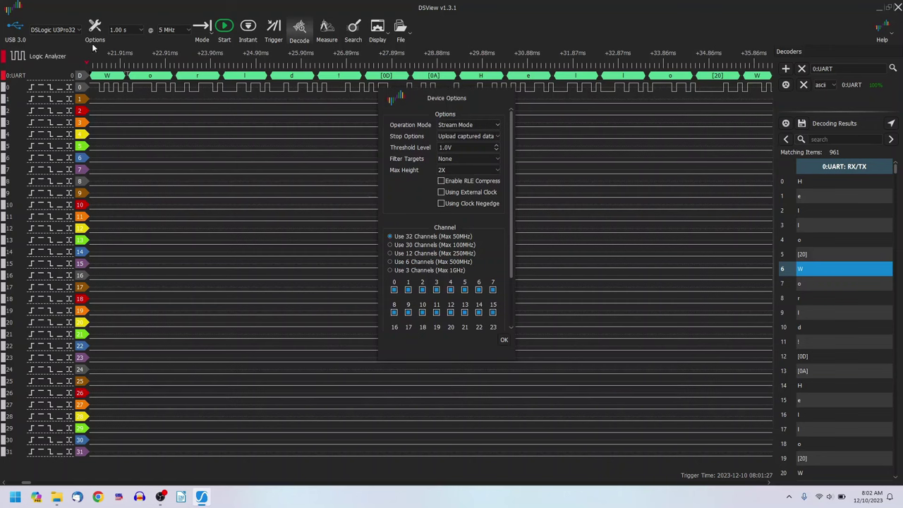
Step: Apply Use 6 Channels (Max 500MHz) with a 3X maximum row height
click(390, 262)
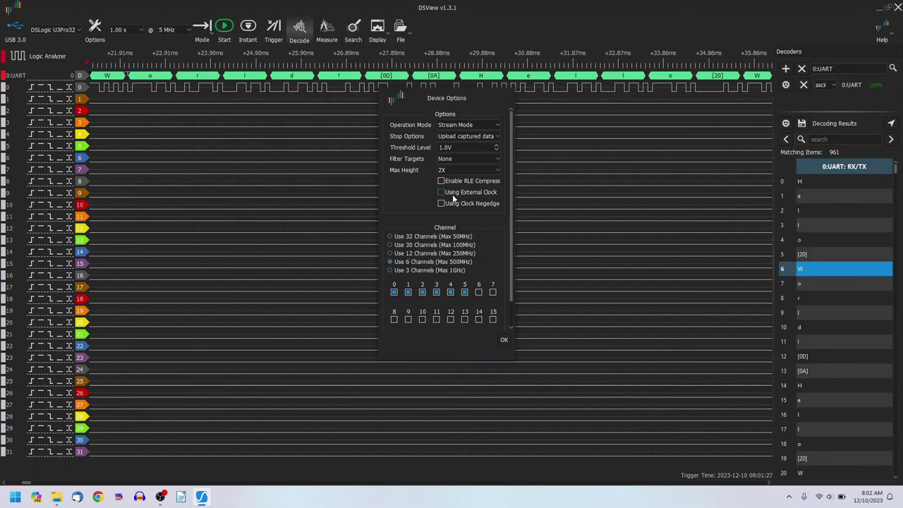
click(469, 179)
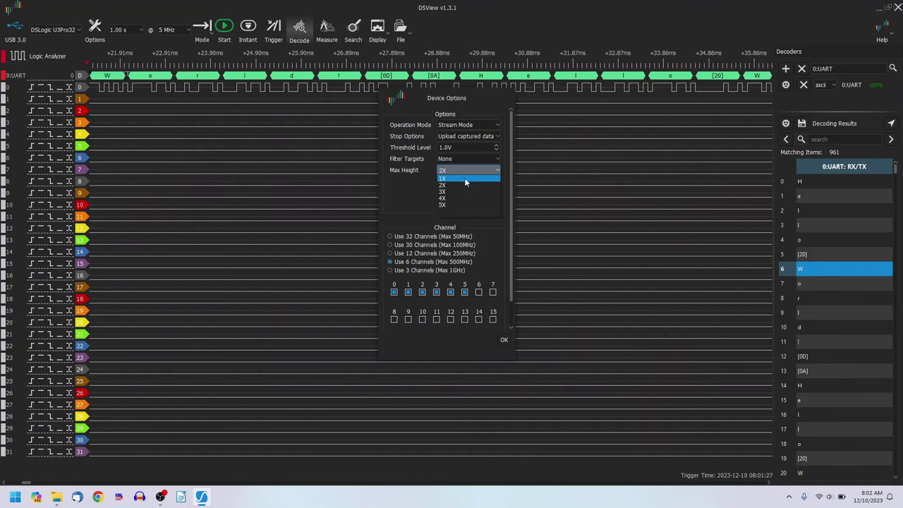
click(455, 190)
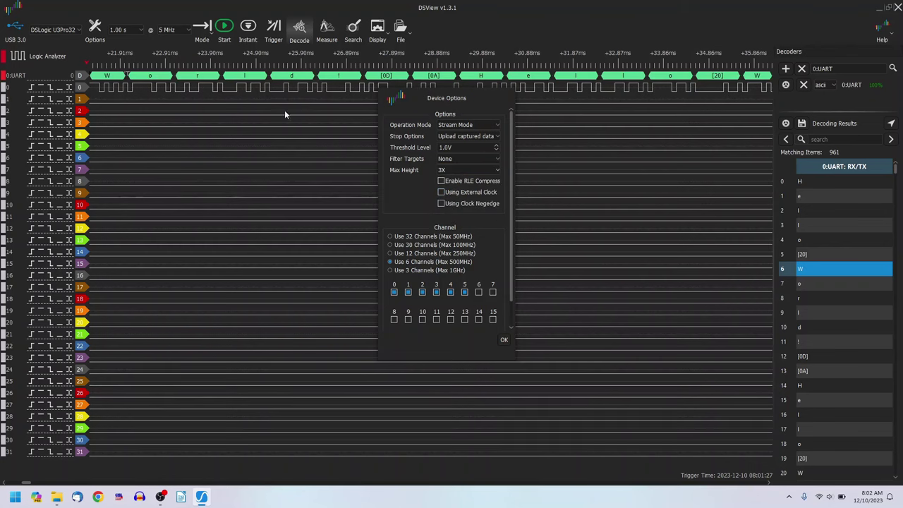
click(503, 340)
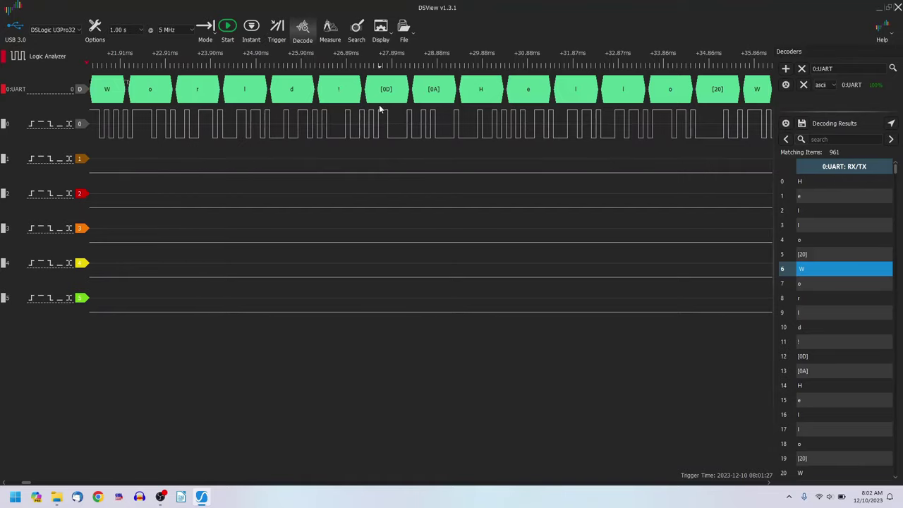
scroll(378, 104, left, 7)
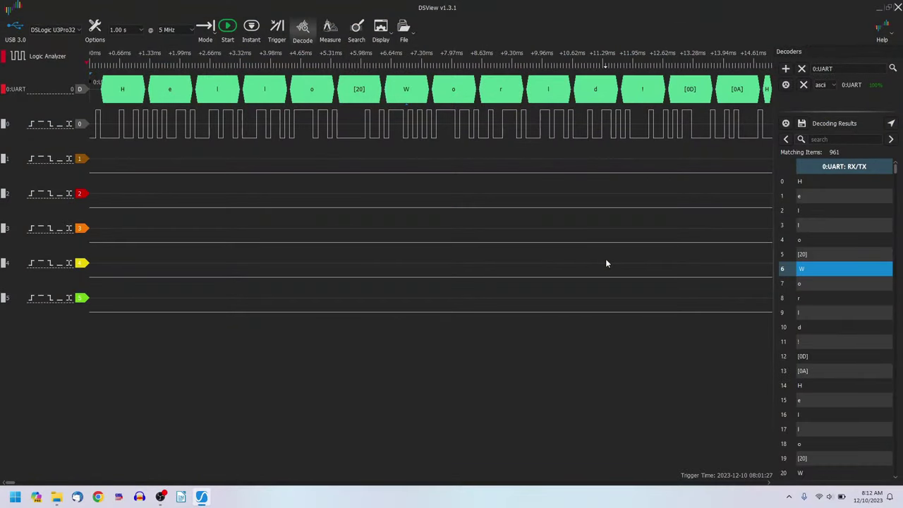
Step: Replace the UART decoder with 0:I²C, using SCL on channel 0 and SDA on channel 1
click(801, 86)
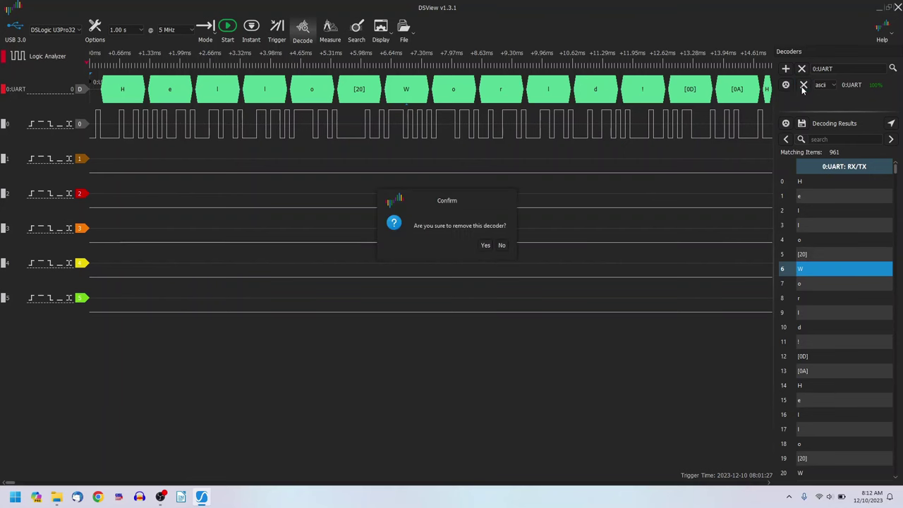
click(486, 245)
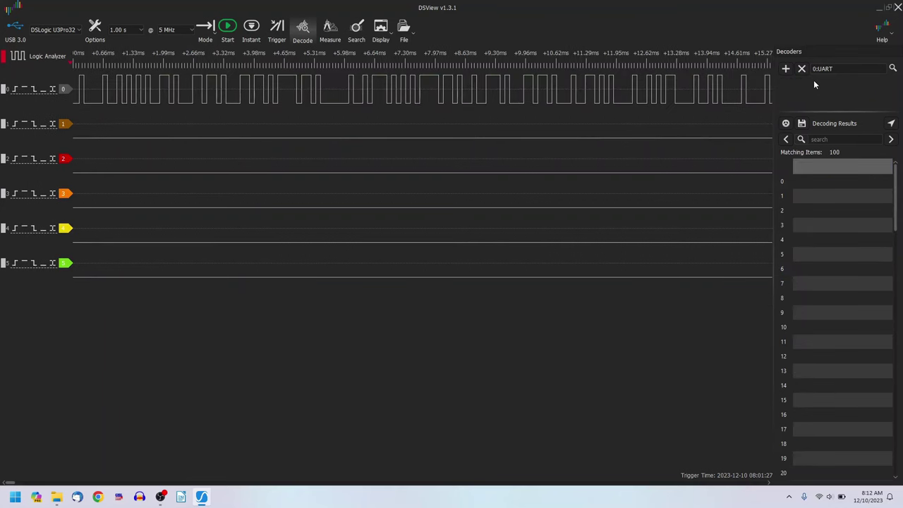
click(829, 67)
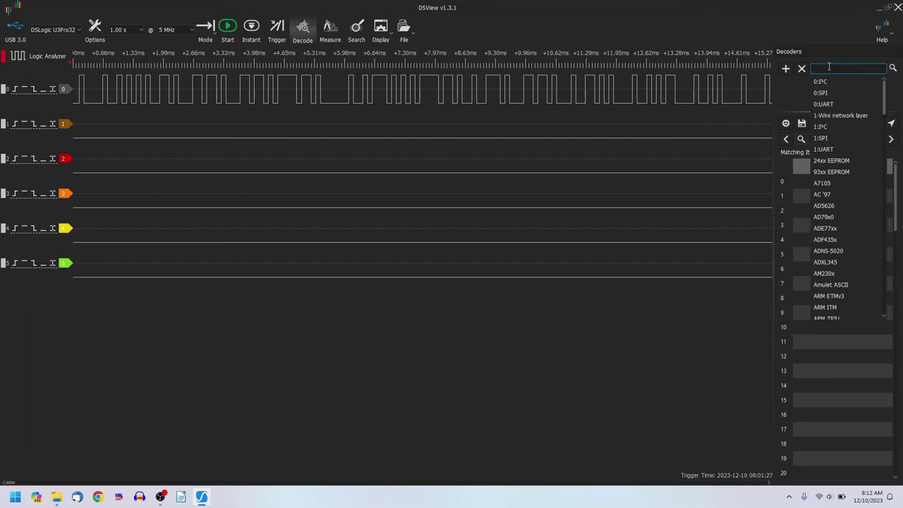
text(i2)
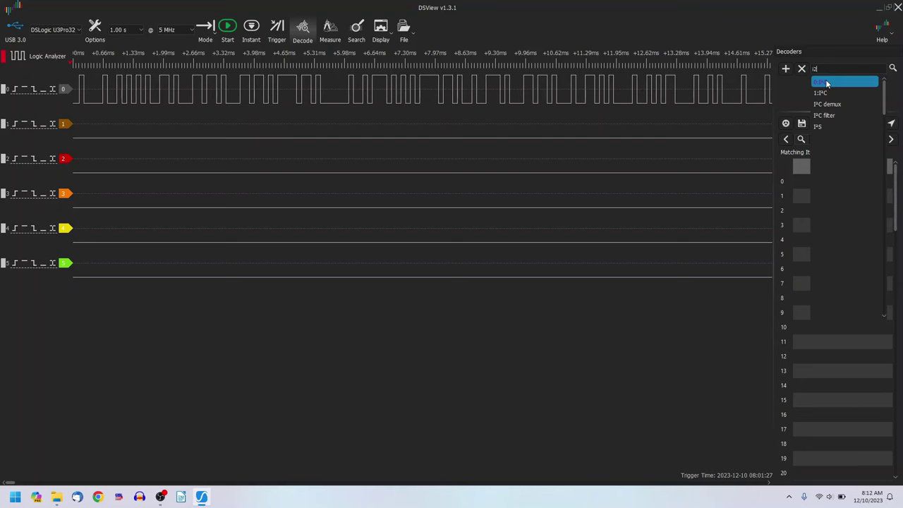
click(827, 82)
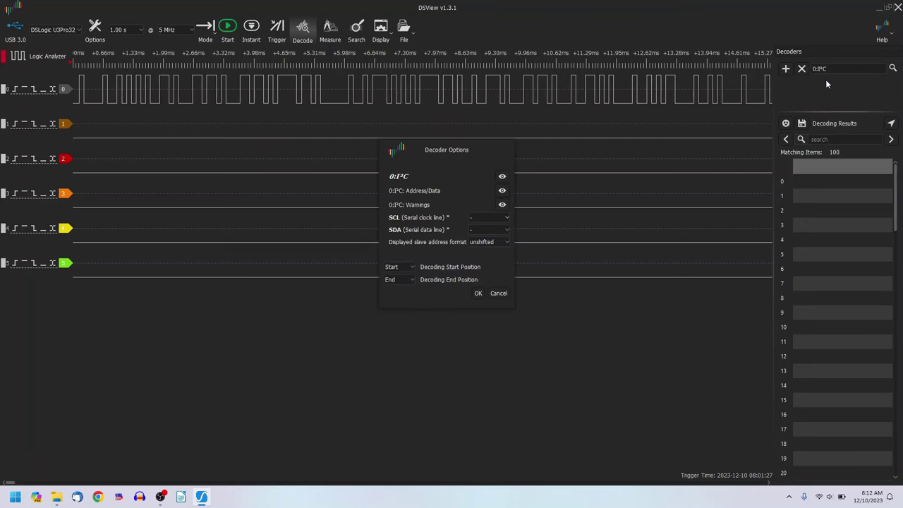
click(496, 219)
click(491, 229)
click(478, 293)
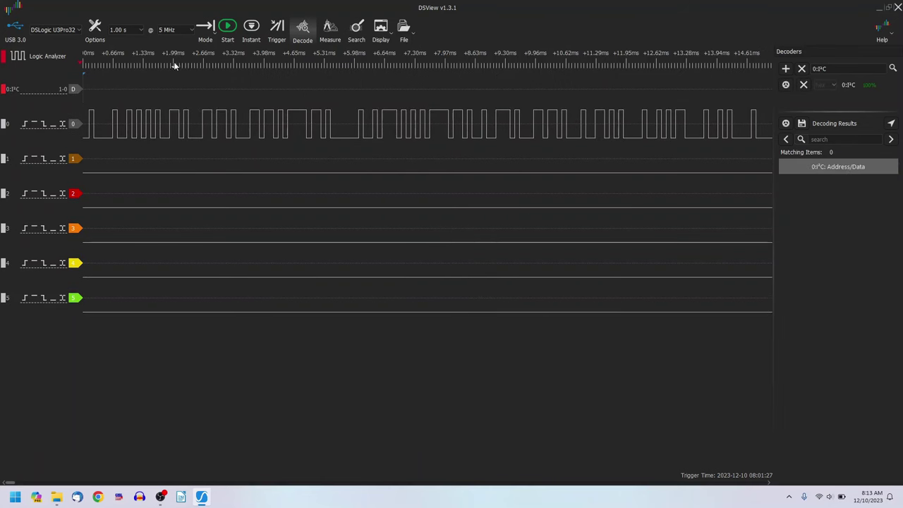
Step: Set the sample rate to 10 MHz and start a new capture
click(172, 31)
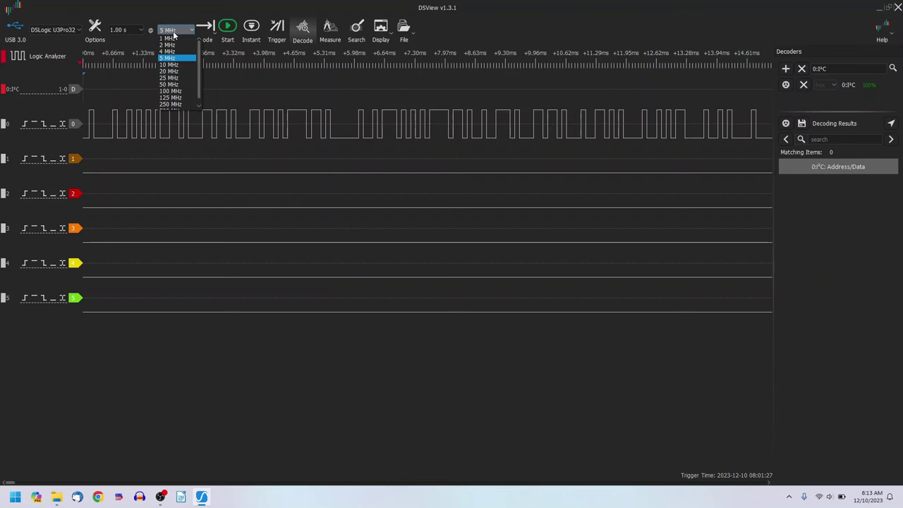
click(165, 66)
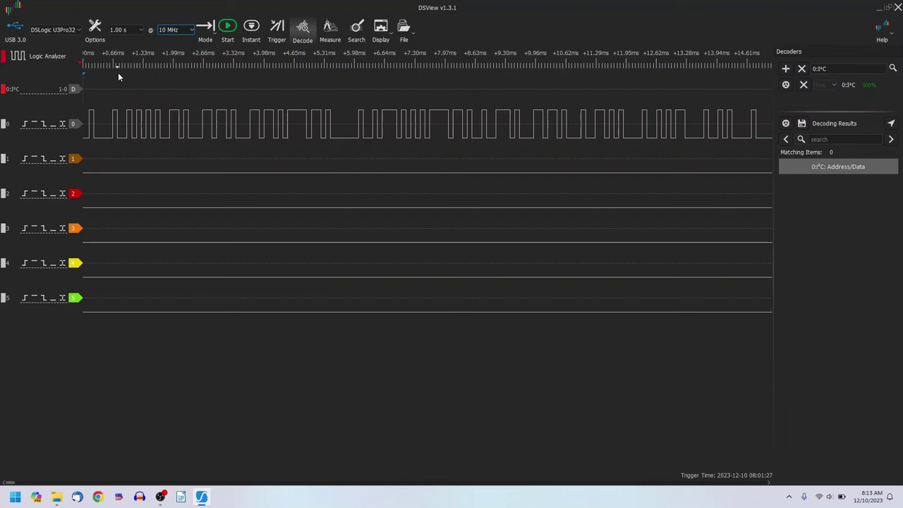
click(227, 26)
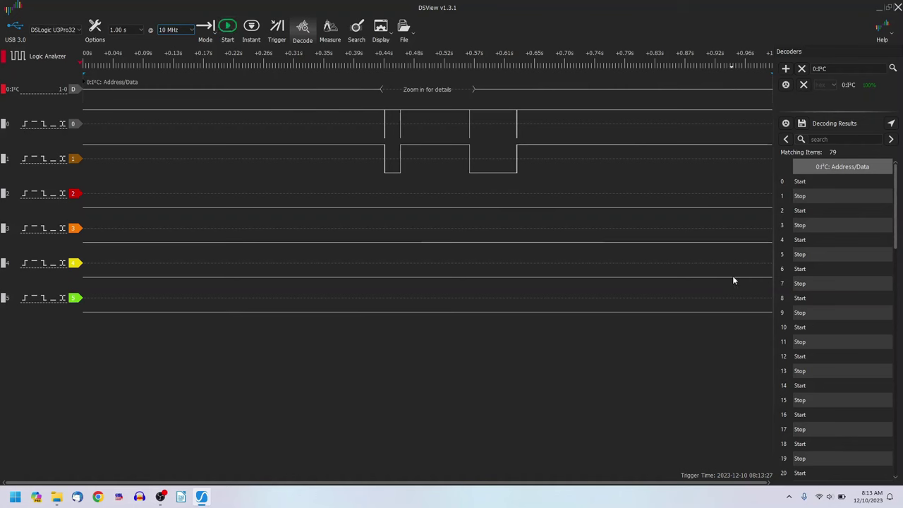
Step: Jump to the I²C Start event in results row 6 and zoom out
click(818, 298)
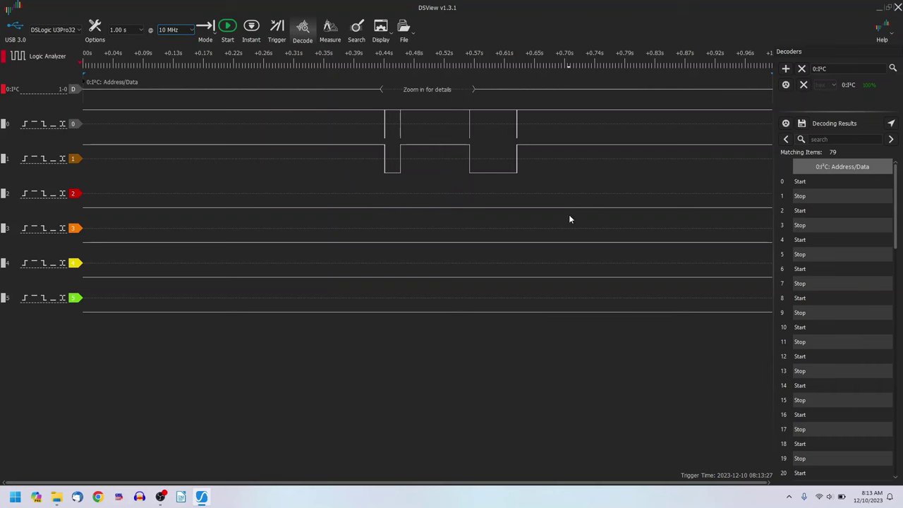
click(814, 272)
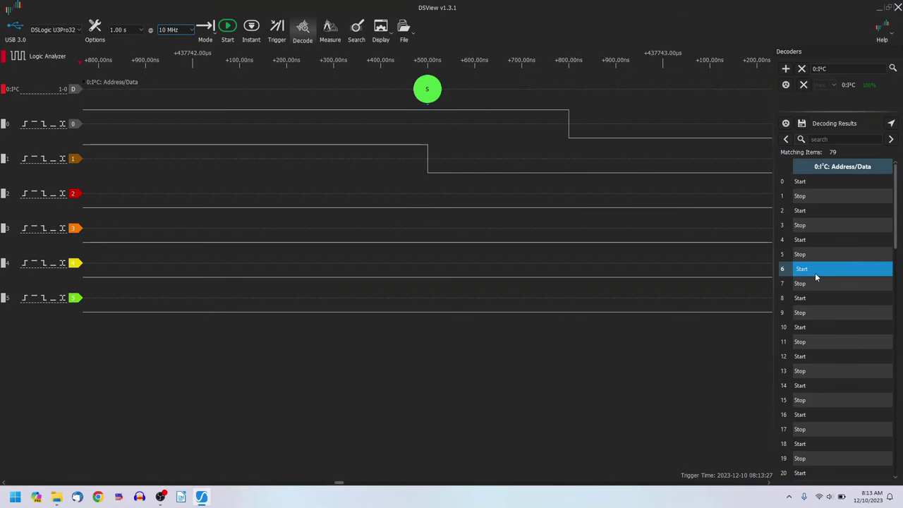
scroll(551, 217, down, 2)
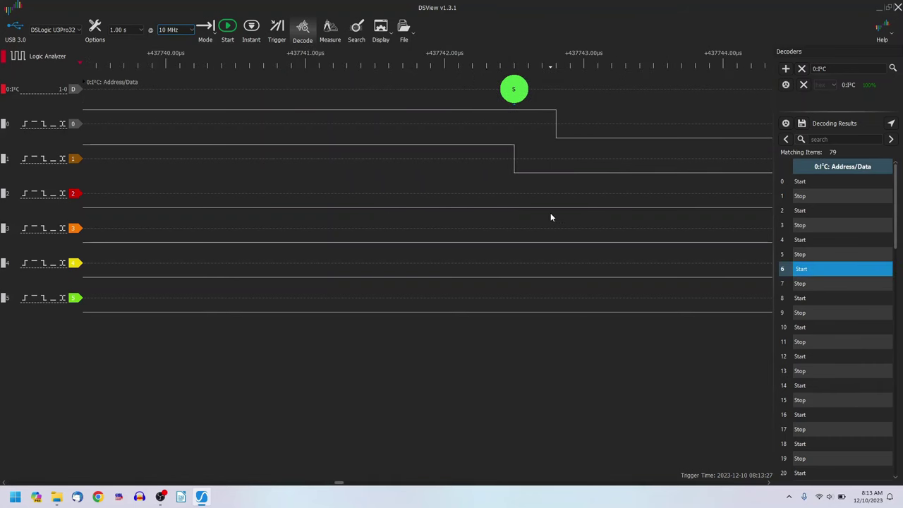
scroll(548, 217, down, 2)
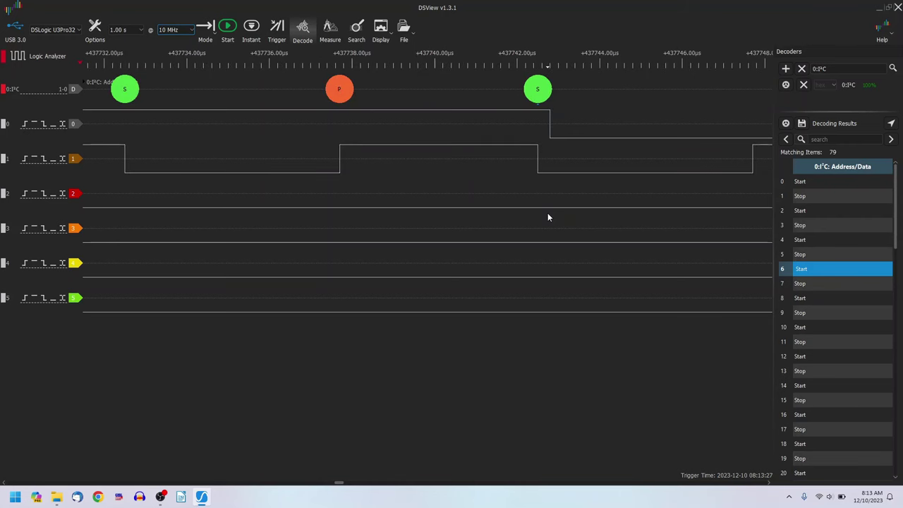
scroll(547, 217, down, 3)
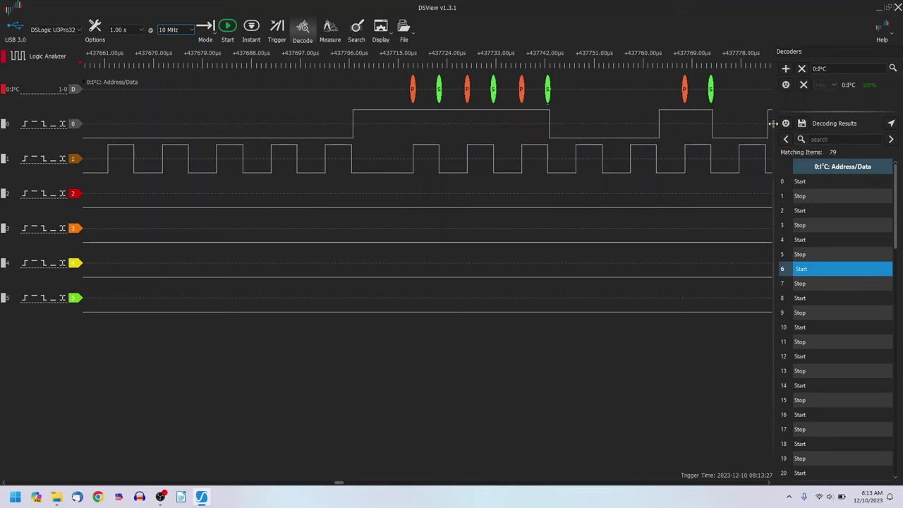
Step: Reassign the I²C decoder to SCL on channel 1 and SDA on channel 0, then check a pulse measurement
click(785, 85)
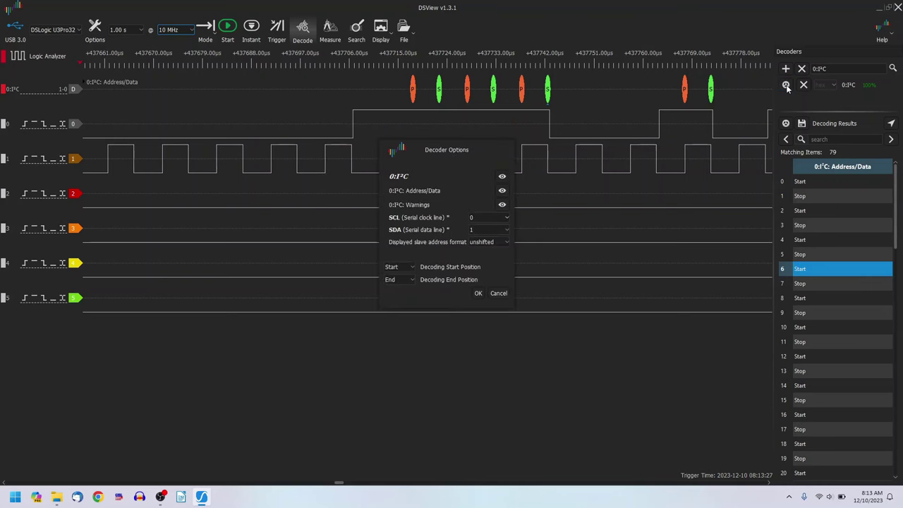
click(505, 218)
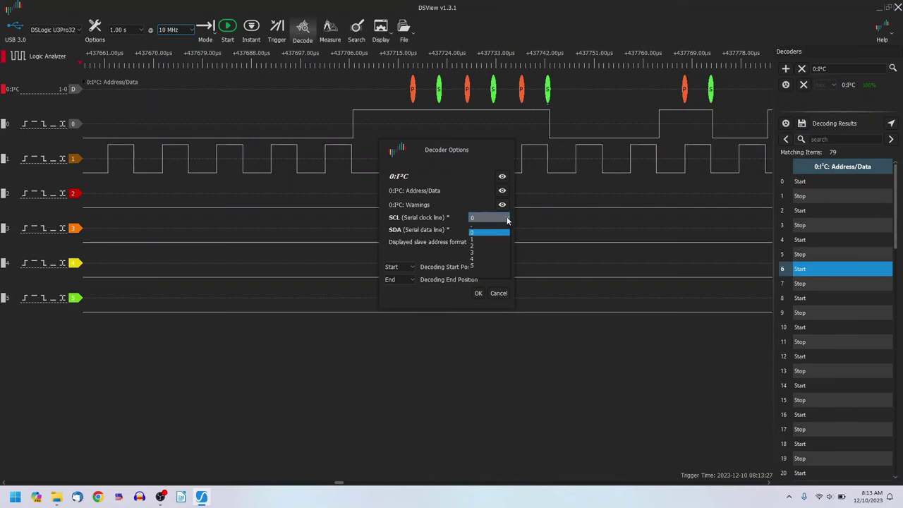
click(481, 242)
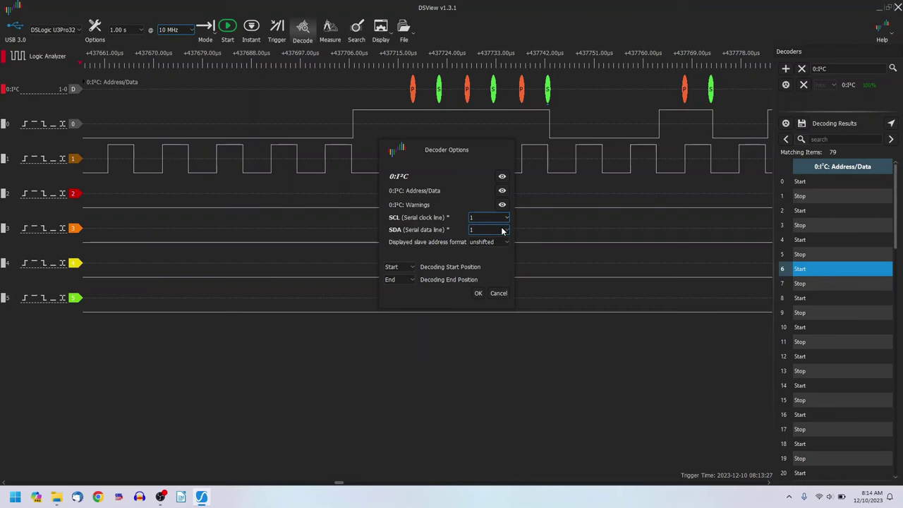
click(502, 230)
click(485, 244)
click(478, 293)
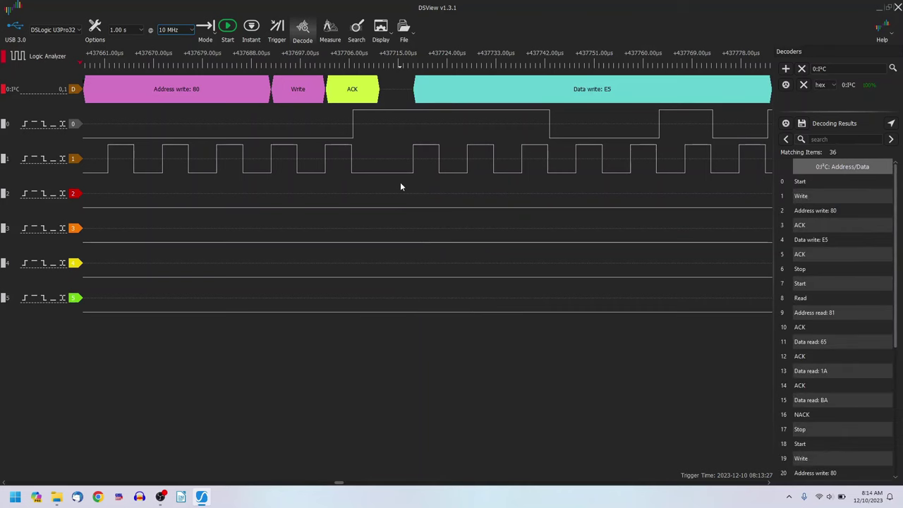
mouse_move(469, 120)
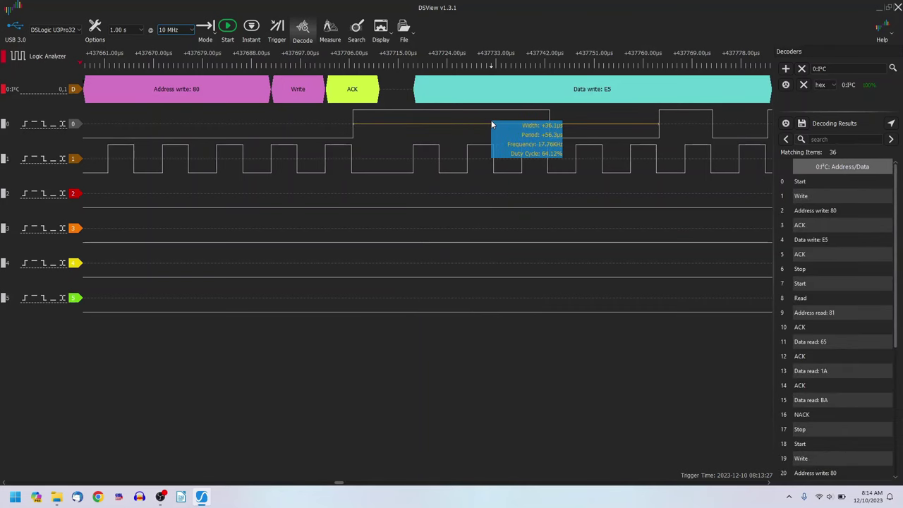
scroll(492, 125, down, 4)
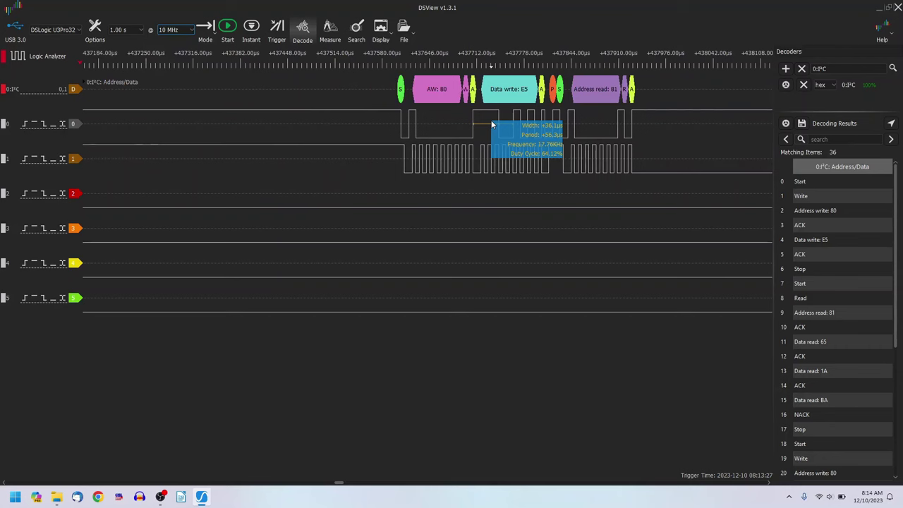
Step: Recapture with a 2.00 s capture time and jump to the Data write: E5 transaction
click(227, 27)
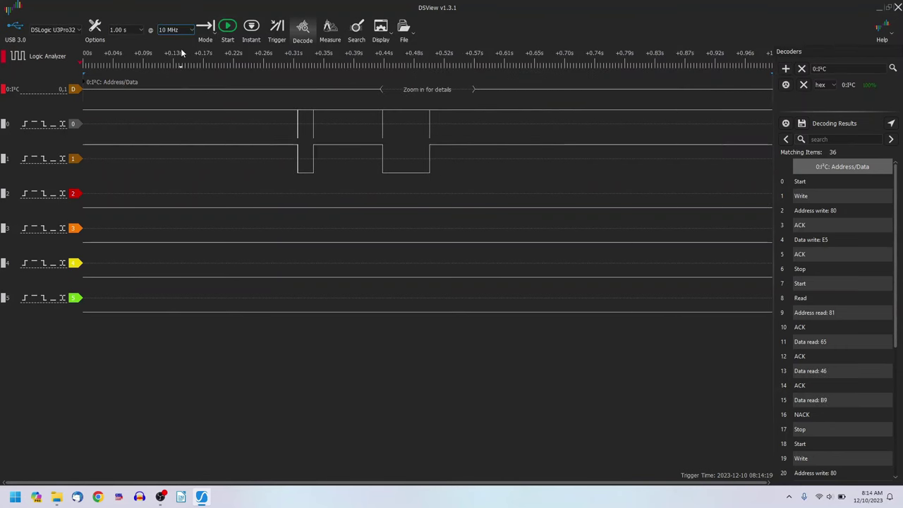
click(138, 31)
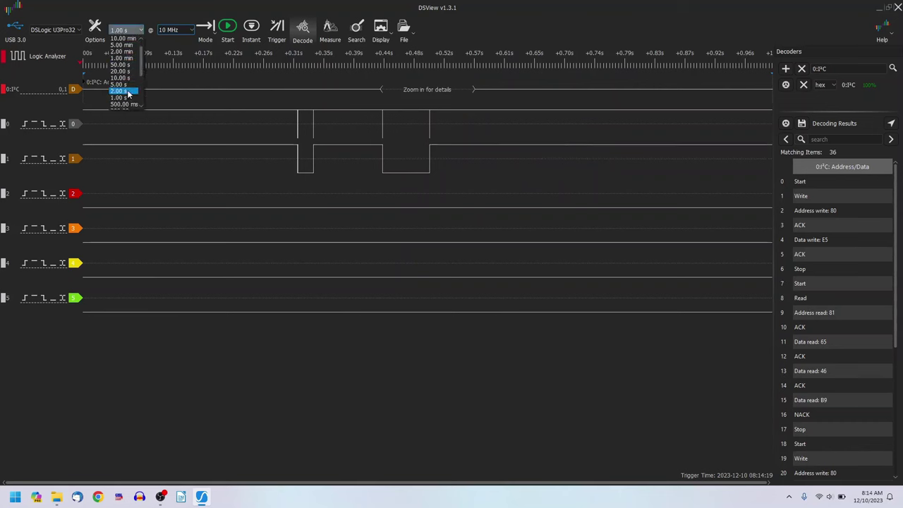
click(128, 91)
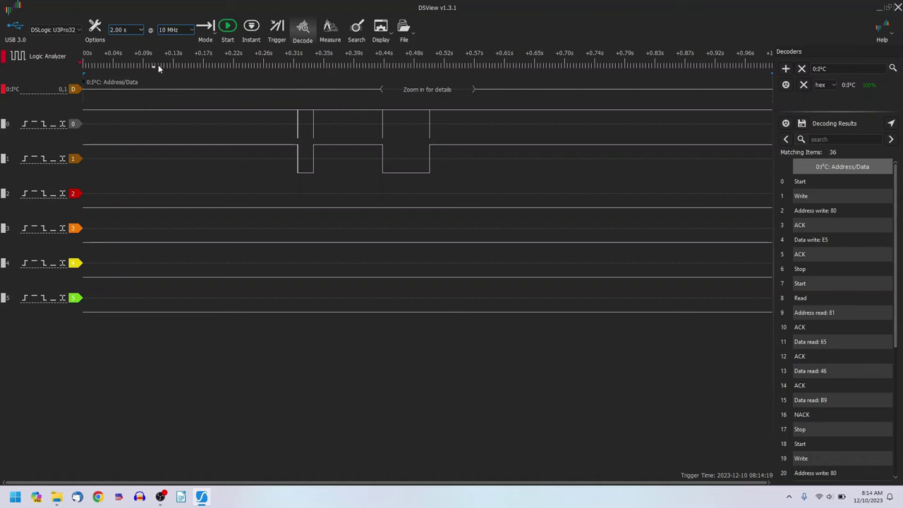
click(226, 27)
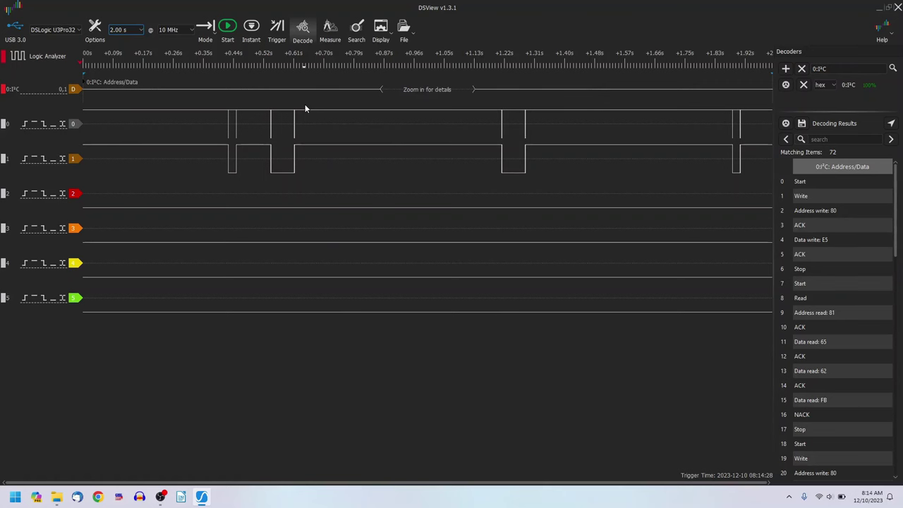
click(822, 241)
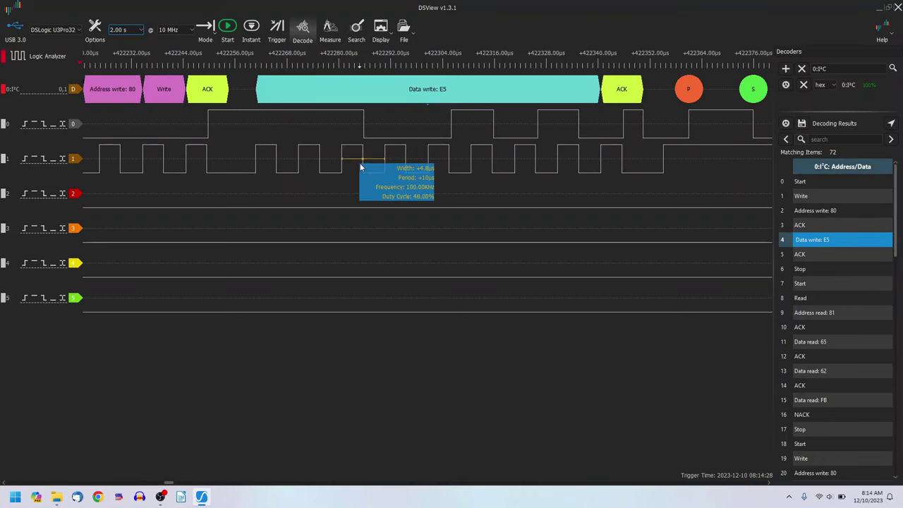
scroll(359, 165, down, 1)
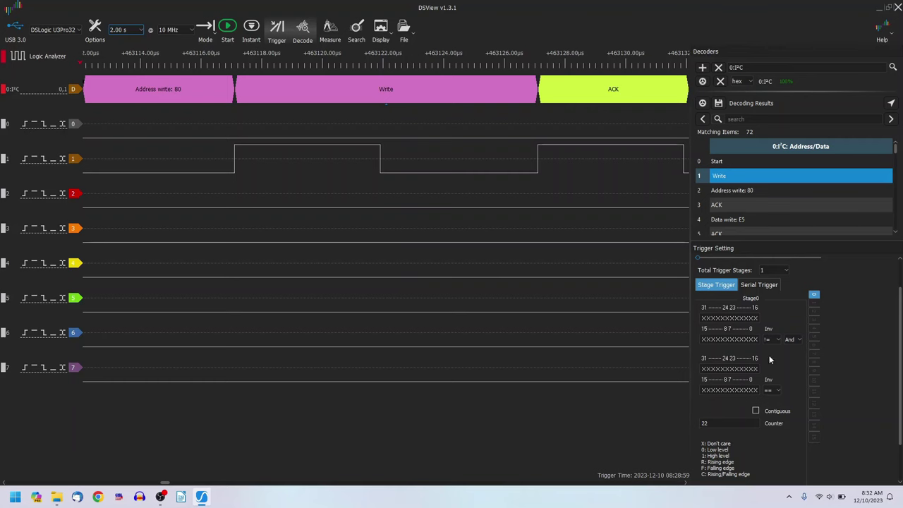
Step: Scroll through the Stage0 trigger settings to reach its And/Or condition combo
scroll(787, 382, down, 2)
scroll(787, 382, down, 1)
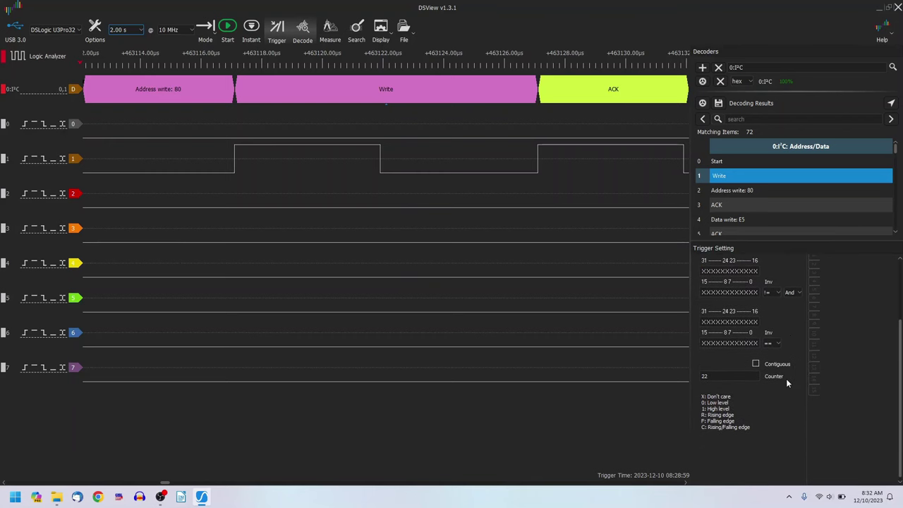
scroll(787, 381, up, 5)
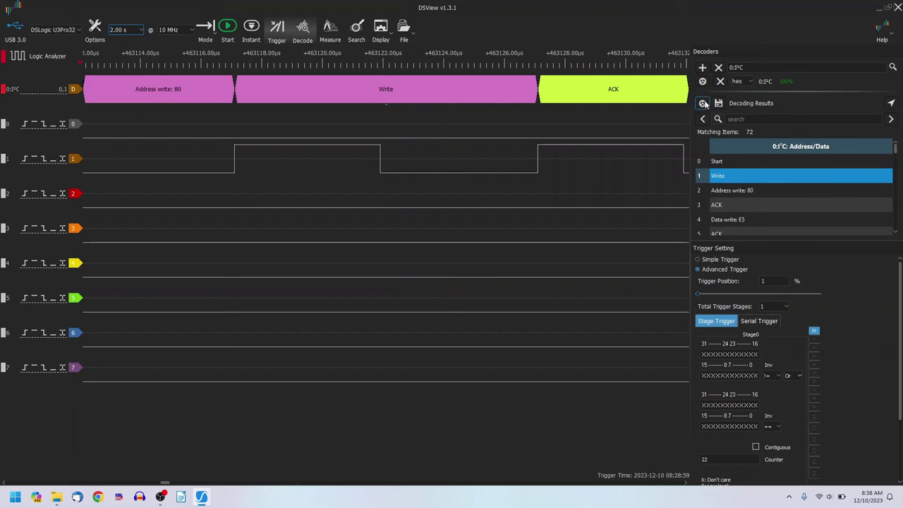
Step: Remove the I²C decoder and keep the device operation mode on Buffer Mode
click(720, 82)
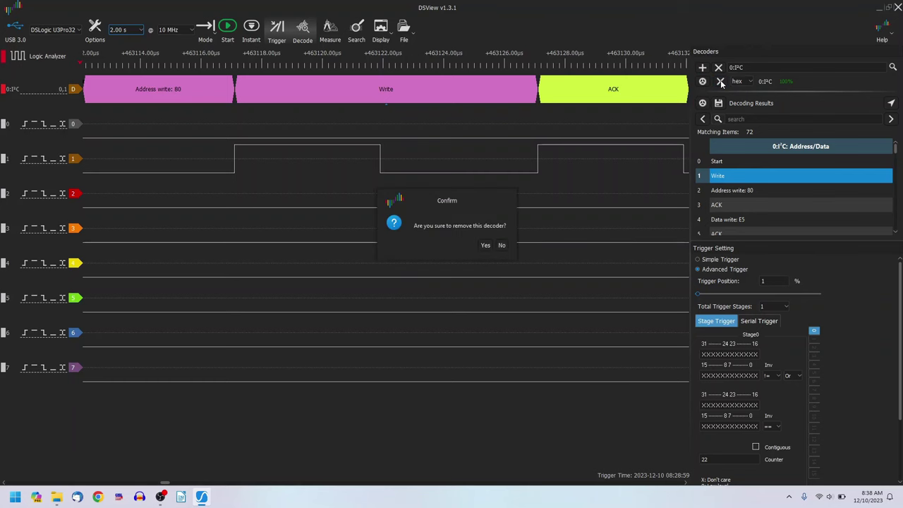
click(486, 245)
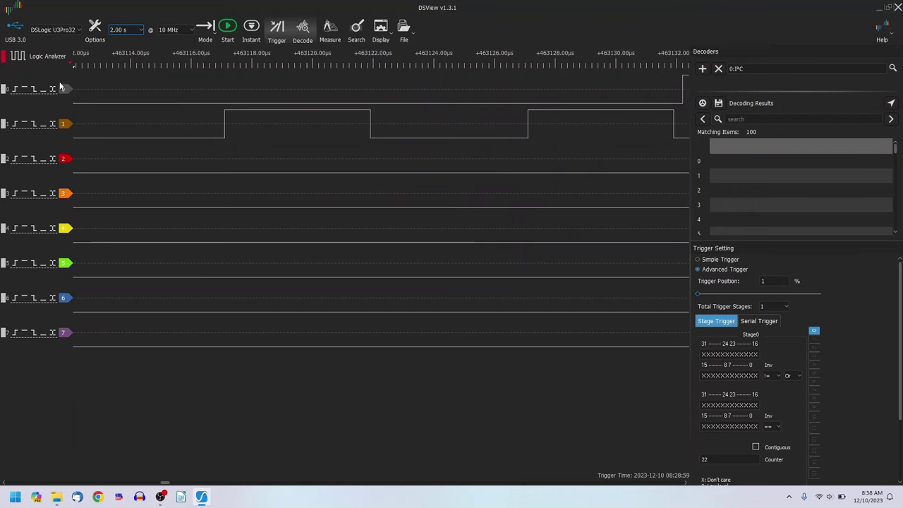
click(91, 32)
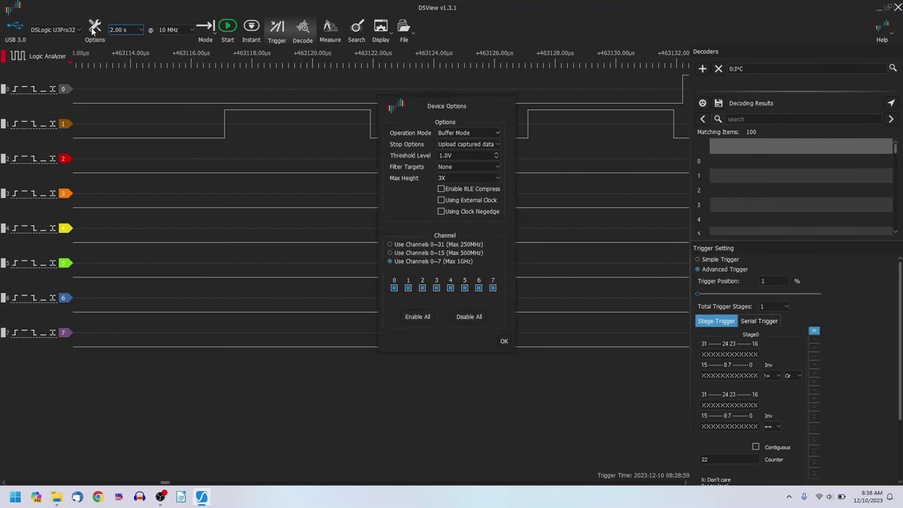
click(472, 133)
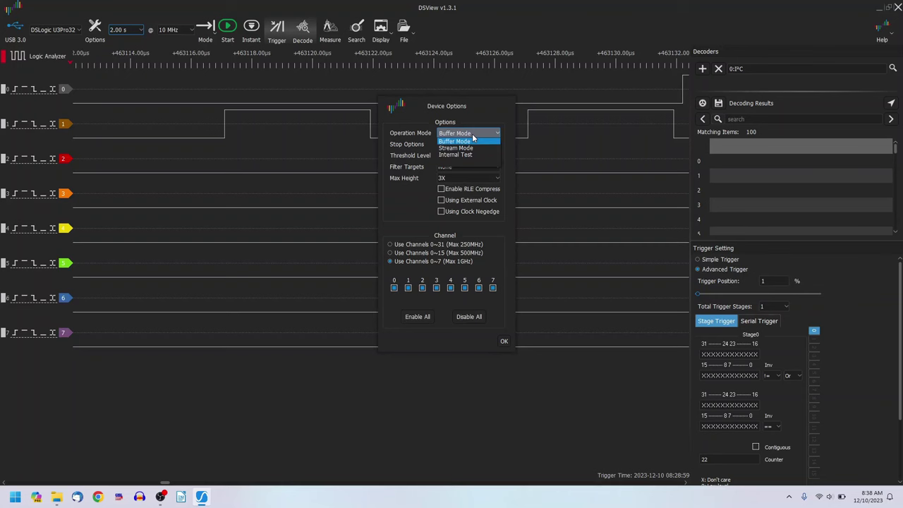
click(472, 134)
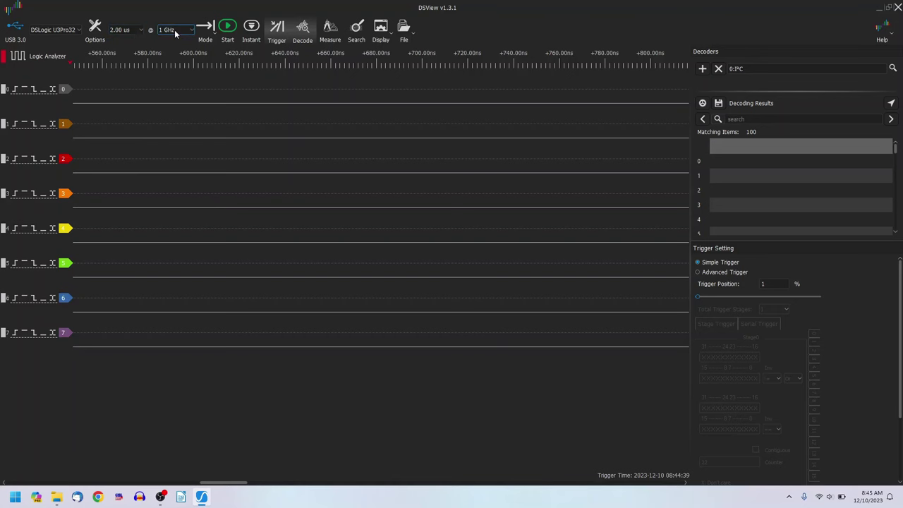
Step: Capture at 1 GHz and read channel 0's pulse width, period, frequency and duty cycle
click(227, 28)
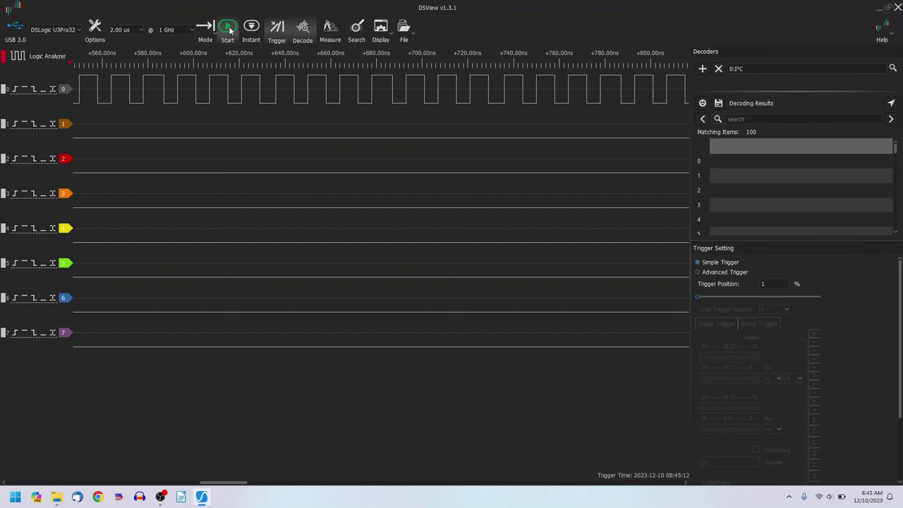
mouse_move(247, 75)
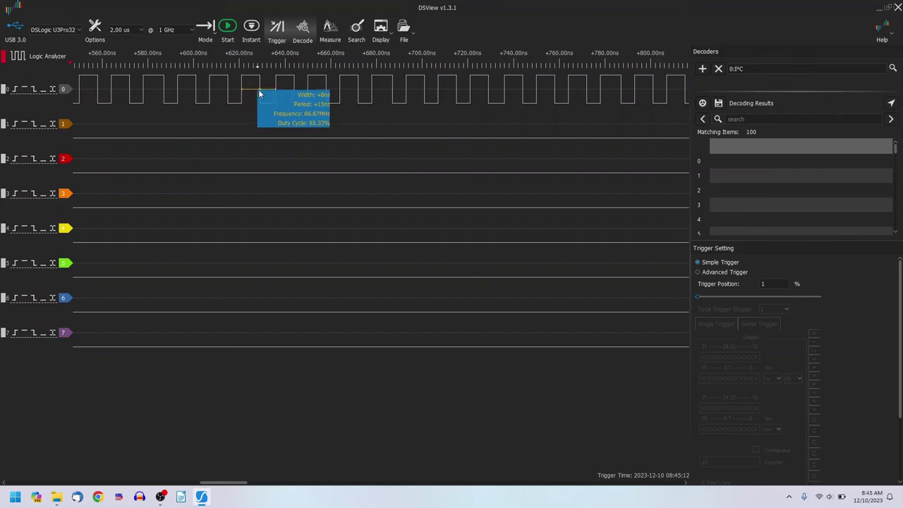